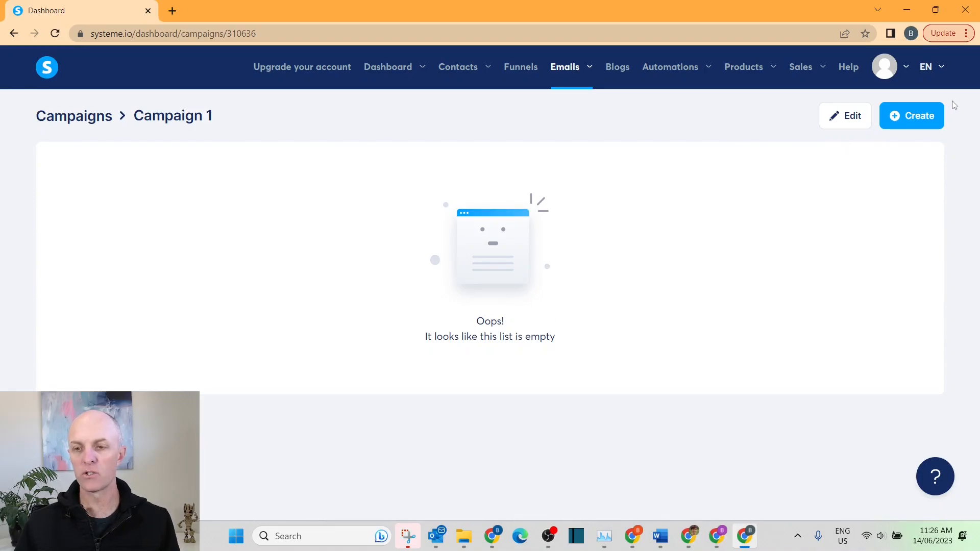
# - Create a campaign step in Campaign 1 with the subject "Thank you for your purchase", using the Classic editor
pyautogui.click(914, 117)
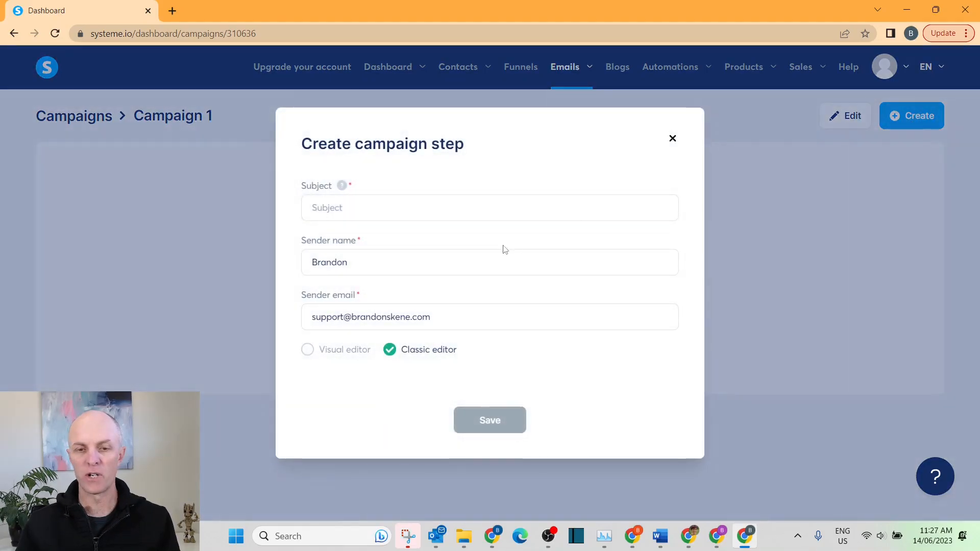
pyautogui.click(427, 211)
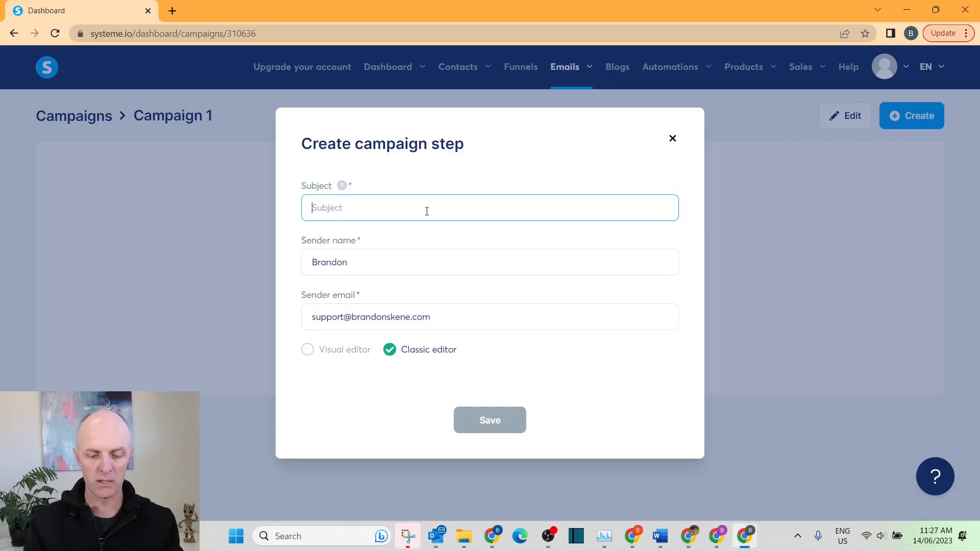
pyautogui.write('Thank you for your purchase')
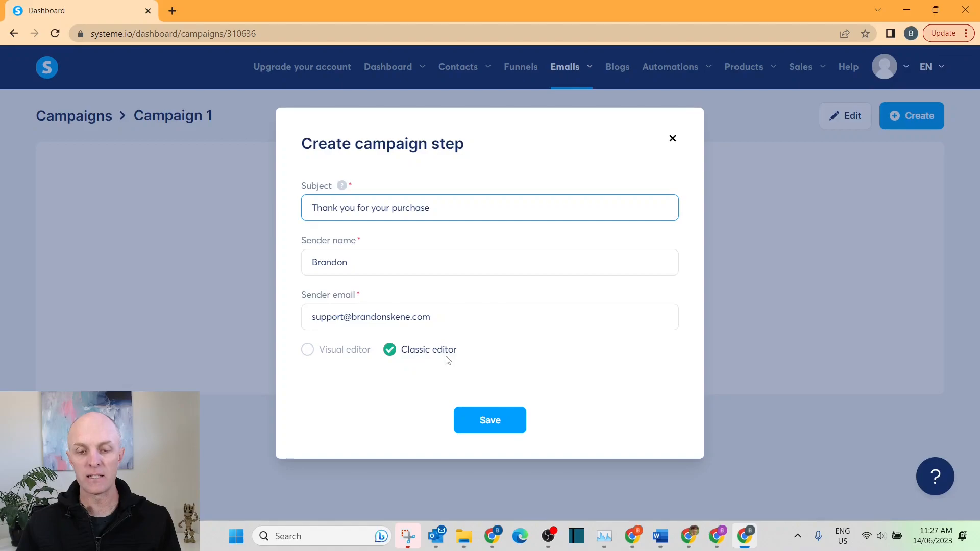
pyautogui.click(307, 350)
pyautogui.scroll(-2, 531, 316)
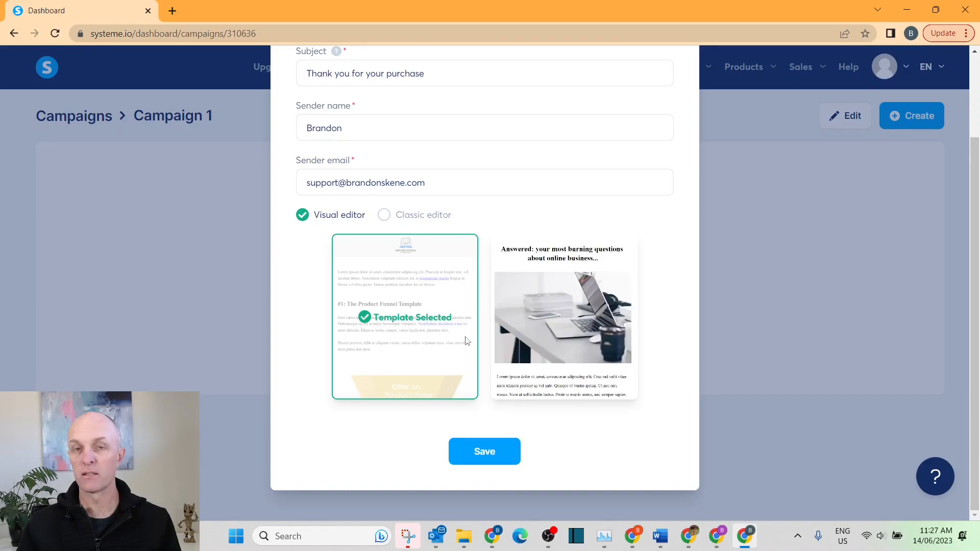
pyautogui.click(384, 215)
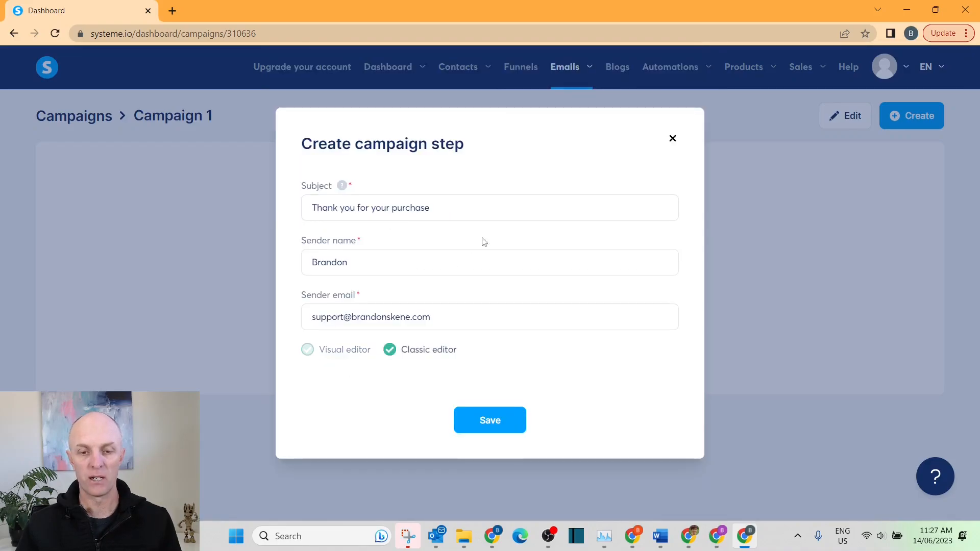
pyautogui.click(486, 427)
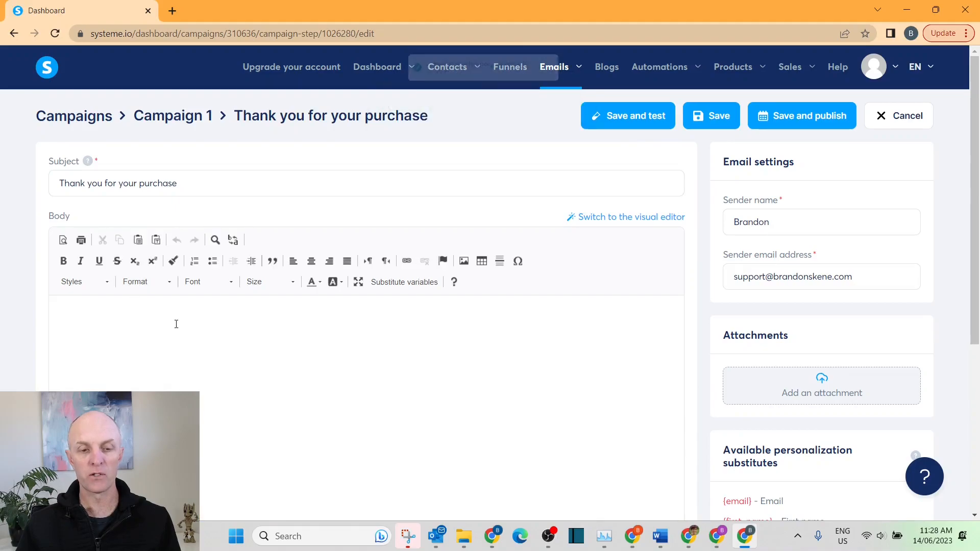
# - Begin the email body with the greeting "Hi" followed by the First name substitute variable
pyautogui.scroll(-1, 129, 264)
pyautogui.write('Hi')
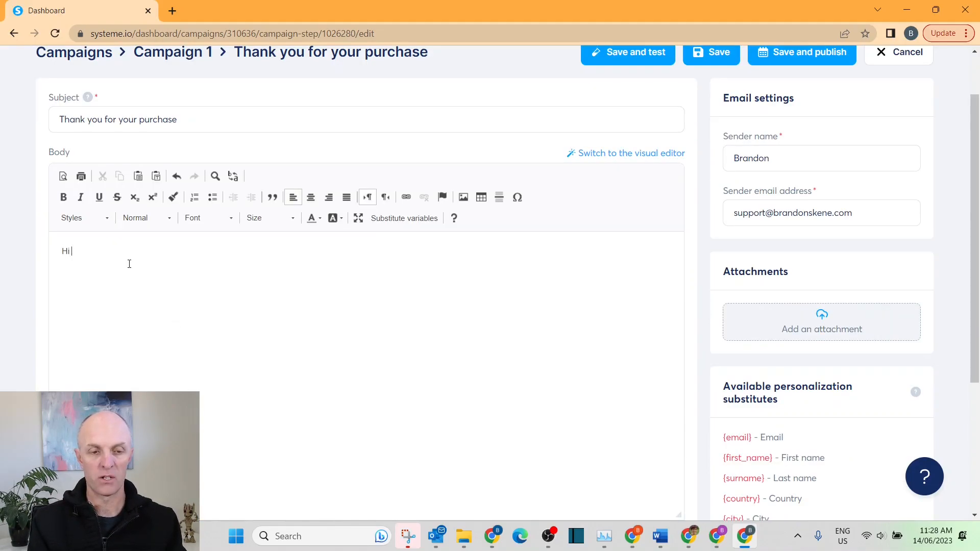
pyautogui.click(403, 219)
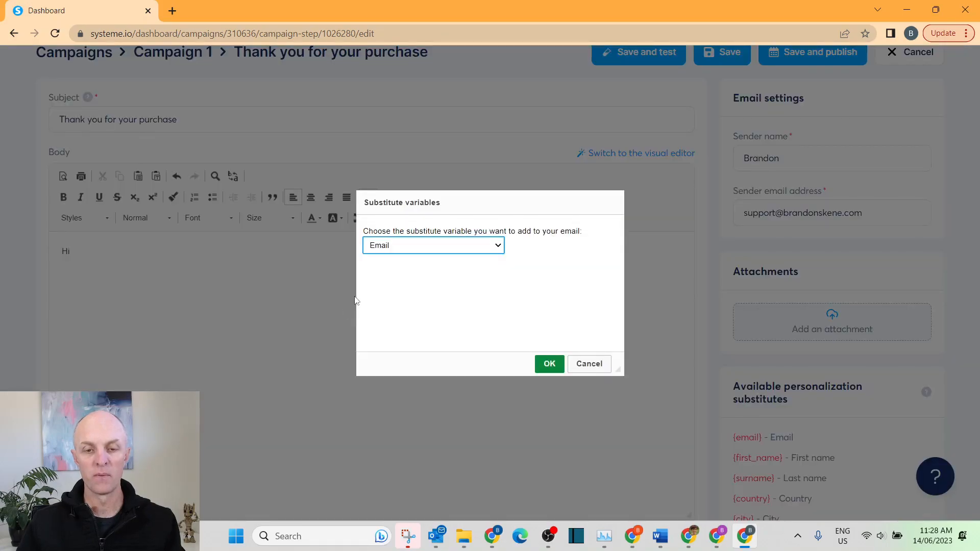
pyautogui.click(422, 246)
pyautogui.click(414, 270)
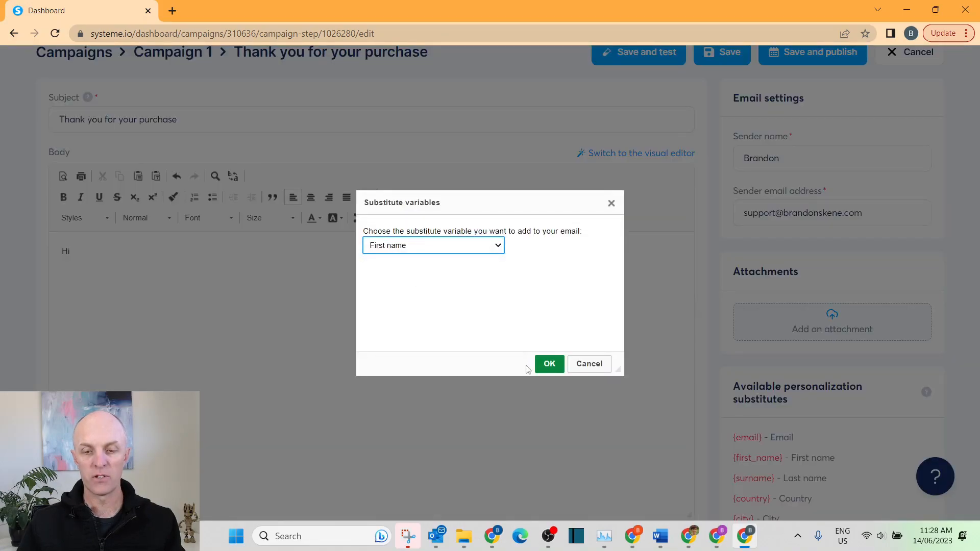
pyautogui.click(540, 363)
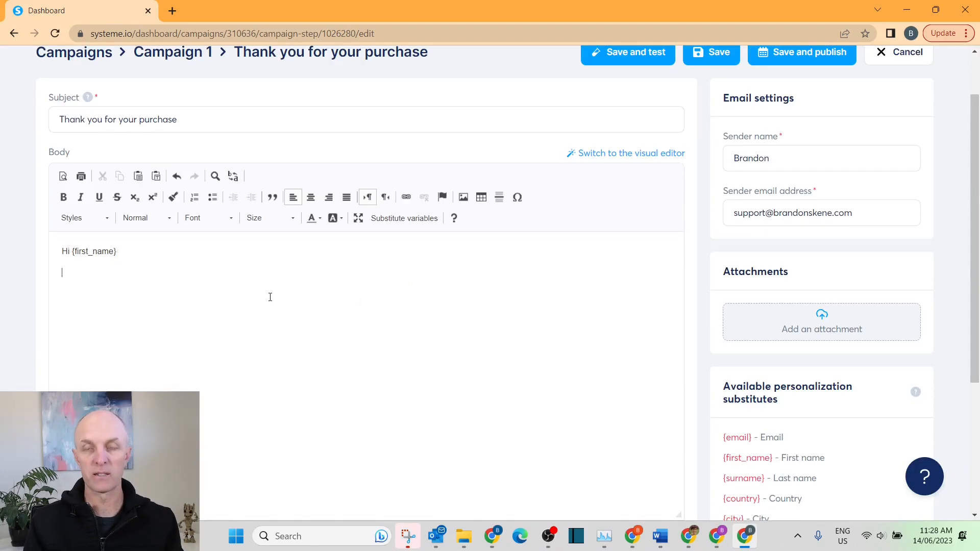
# - Write "Thankk you for your purchase...." below the greeting and close with "Regards" and the sender's first name
pyautogui.write('nkk you for your purchase')
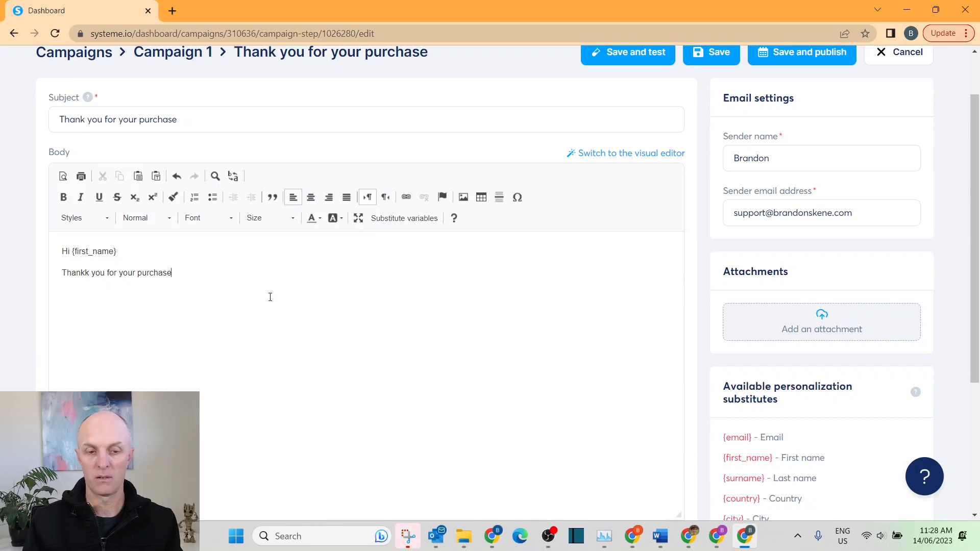
pyautogui.write('gards')
pyautogui.press('Return')
pyautogui.press('Return')
pyautogui.write('Brandon')
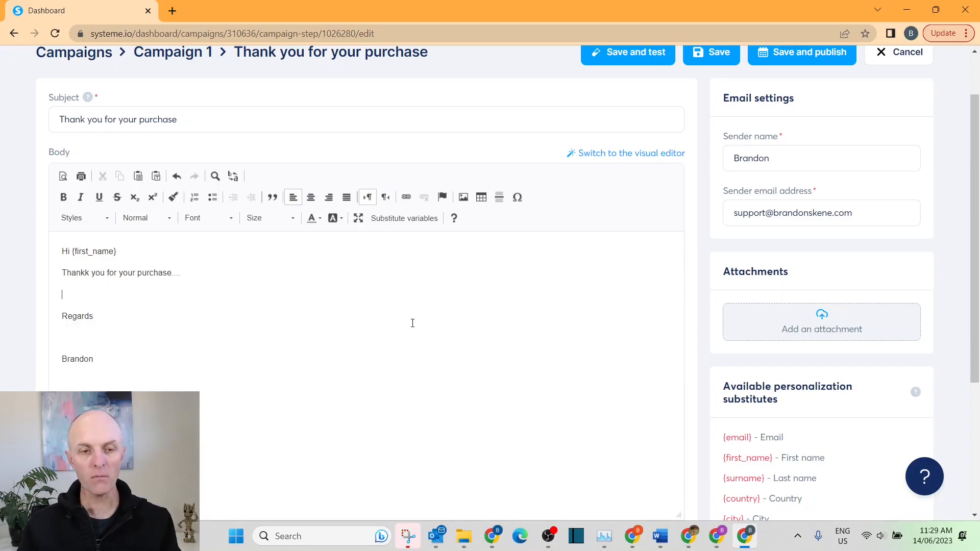
pyautogui.scroll(-3, 272, 309)
pyautogui.scroll(3, 315, 264)
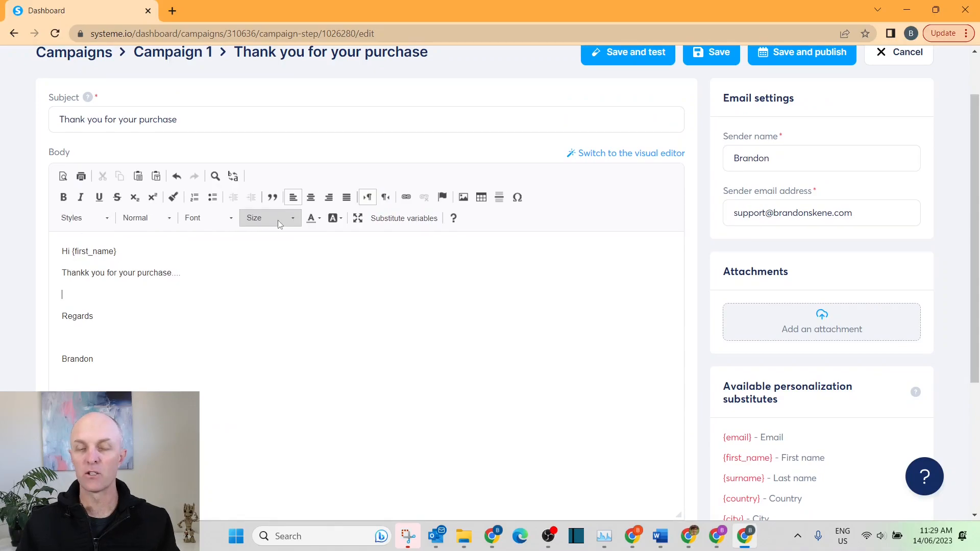
pyautogui.scroll(2, 716, 204)
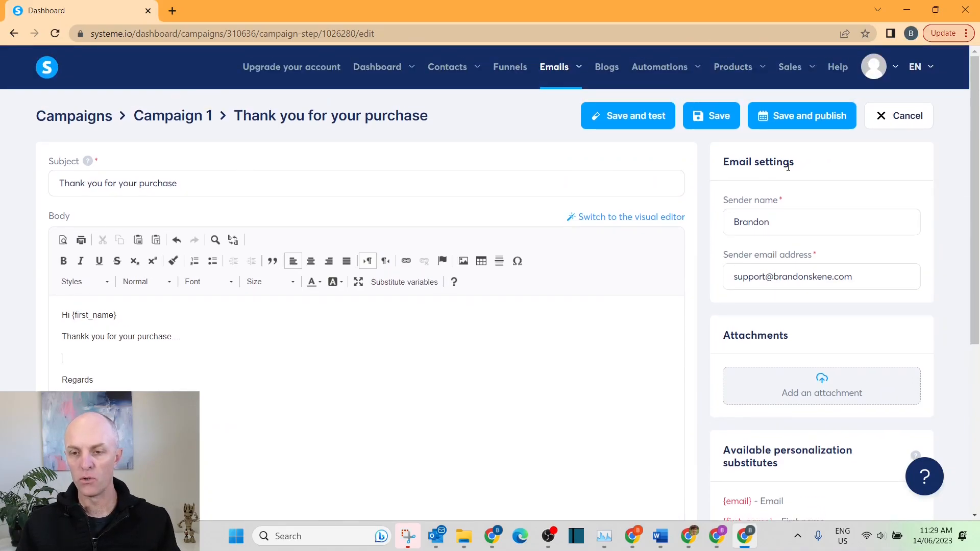
pyautogui.scroll(-3, 882, 278)
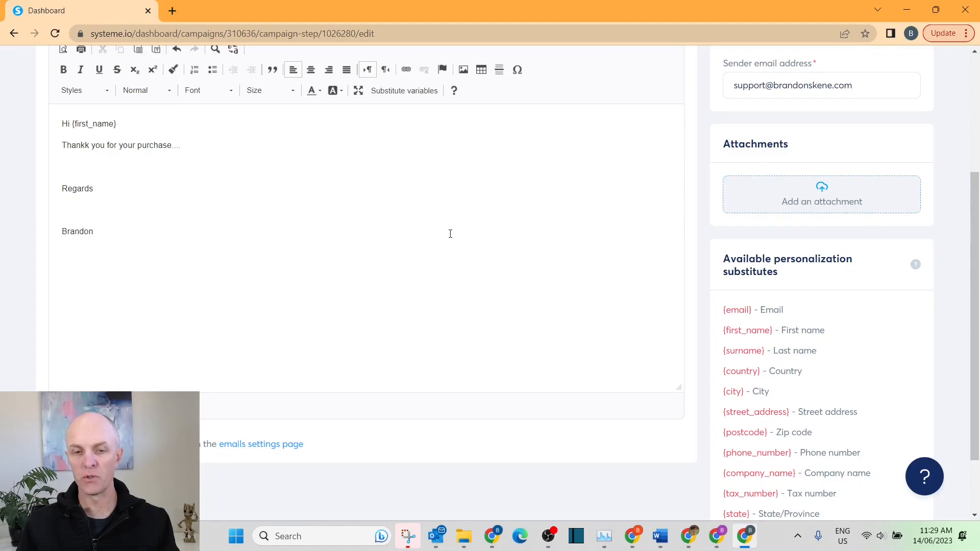
pyautogui.scroll(2, 297, 245)
pyautogui.moveTo(95, 319); pyautogui.dragTo(60, 317)
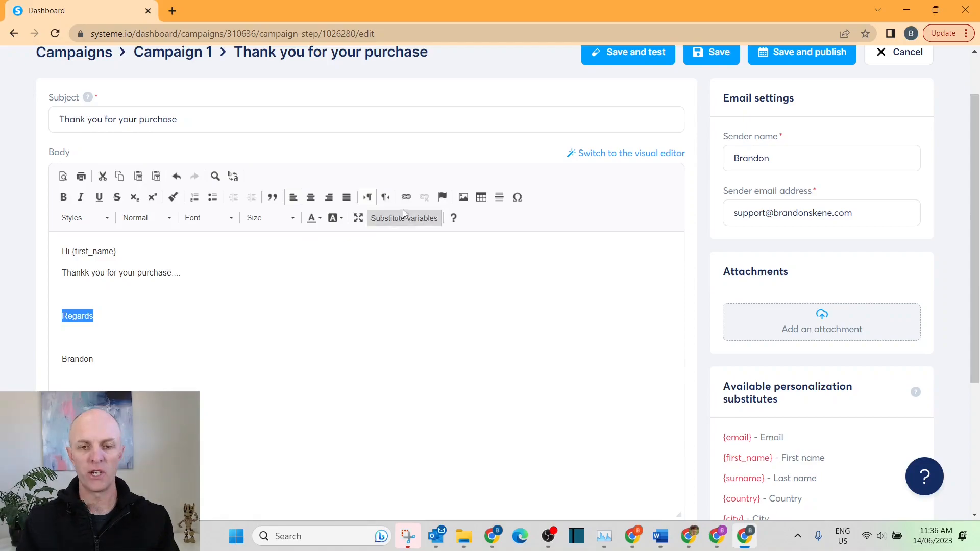
pyautogui.click(407, 200)
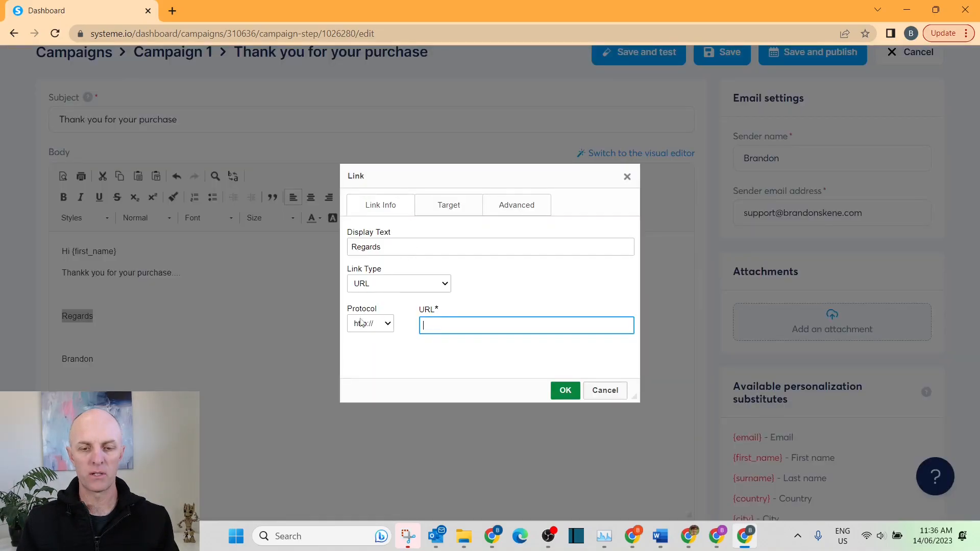
pyautogui.write('www.affiliatessuccesslab.com/')
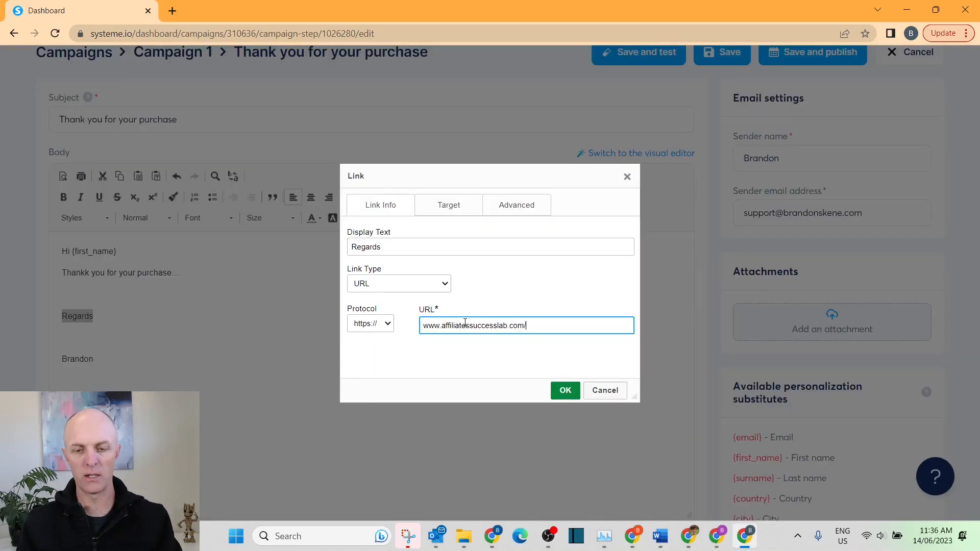
pyautogui.click(565, 391)
pyautogui.click(95, 296)
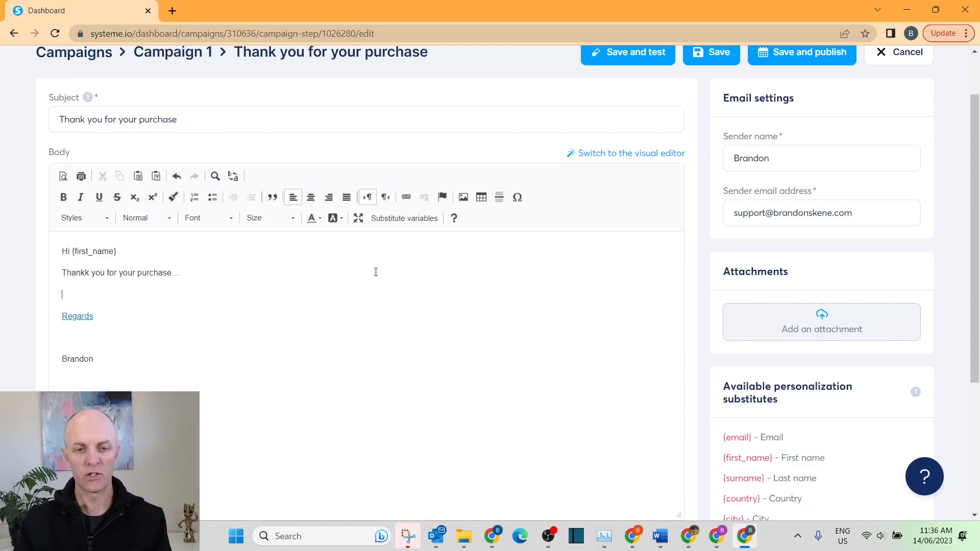
# - Save the thank-you email for publishing and bring up its activation settings
pyautogui.scroll(1, 562, 266)
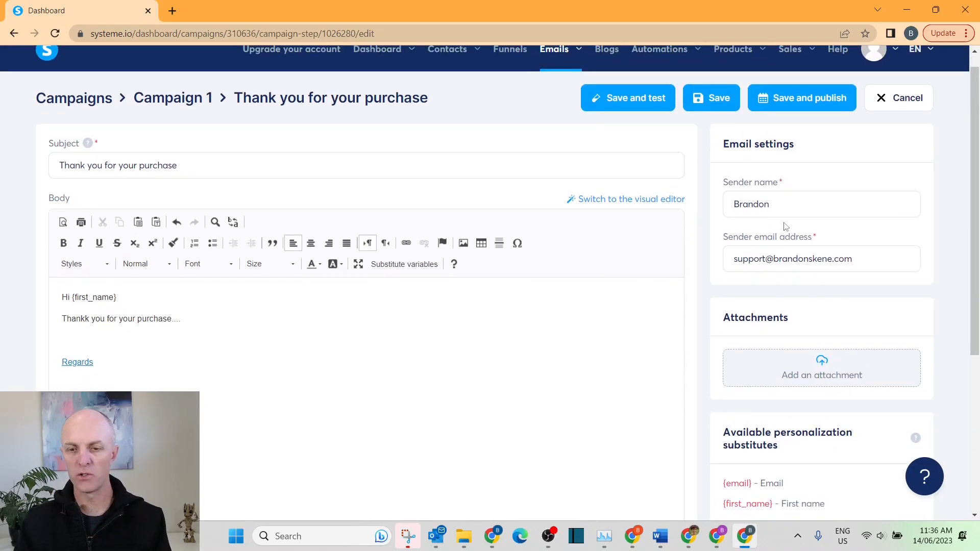
pyautogui.click(803, 98)
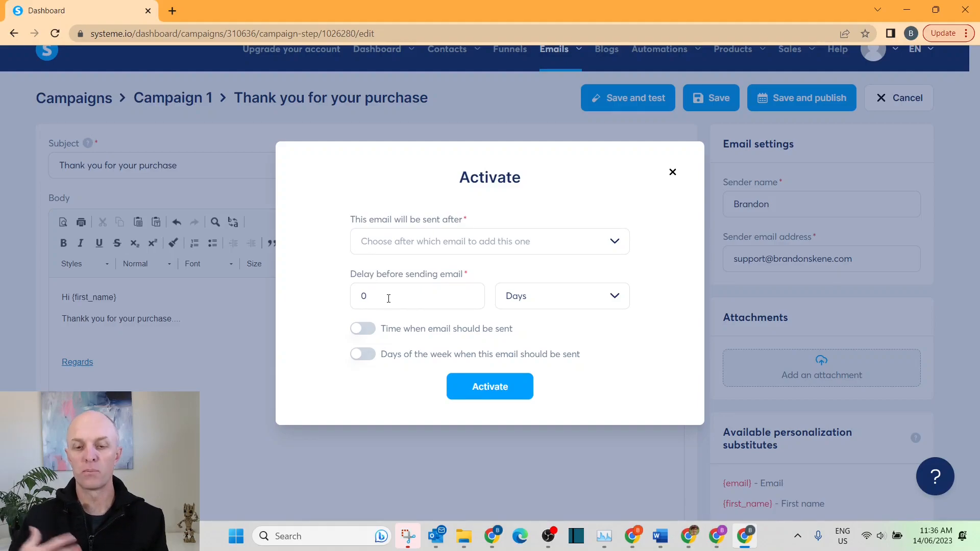
# - Try the sending-time and days-of-the-week options in the activation settings, turning each one back off
pyautogui.click(366, 333)
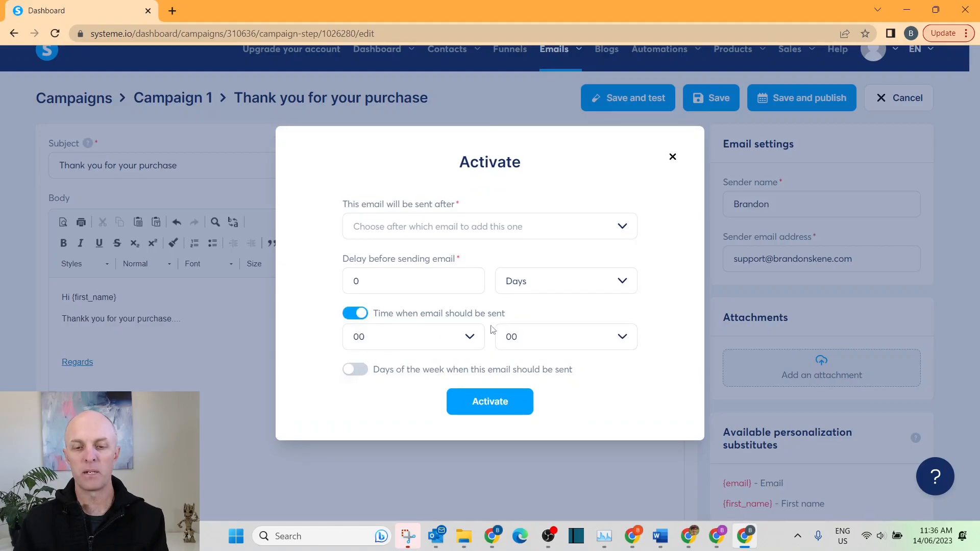
pyautogui.click(357, 314)
pyautogui.click(357, 360)
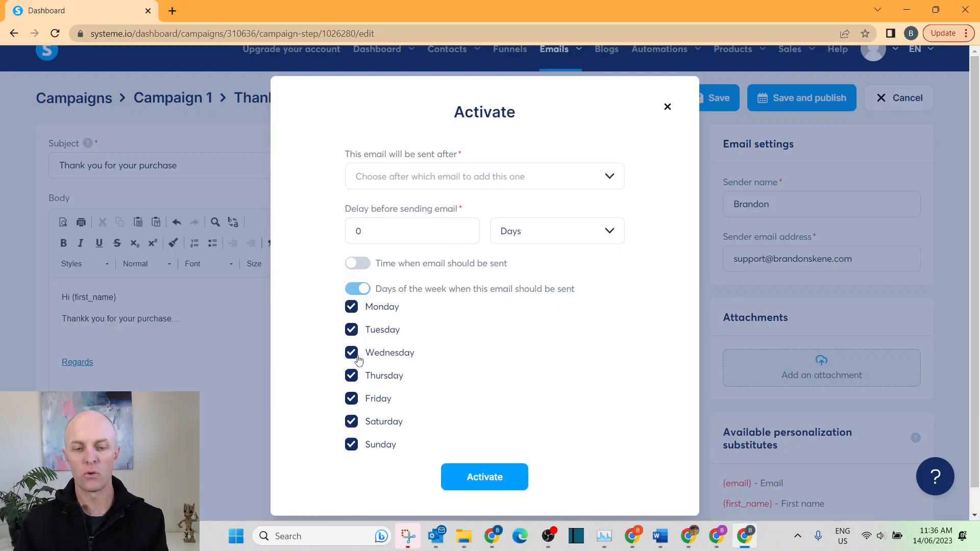
pyautogui.click(357, 289)
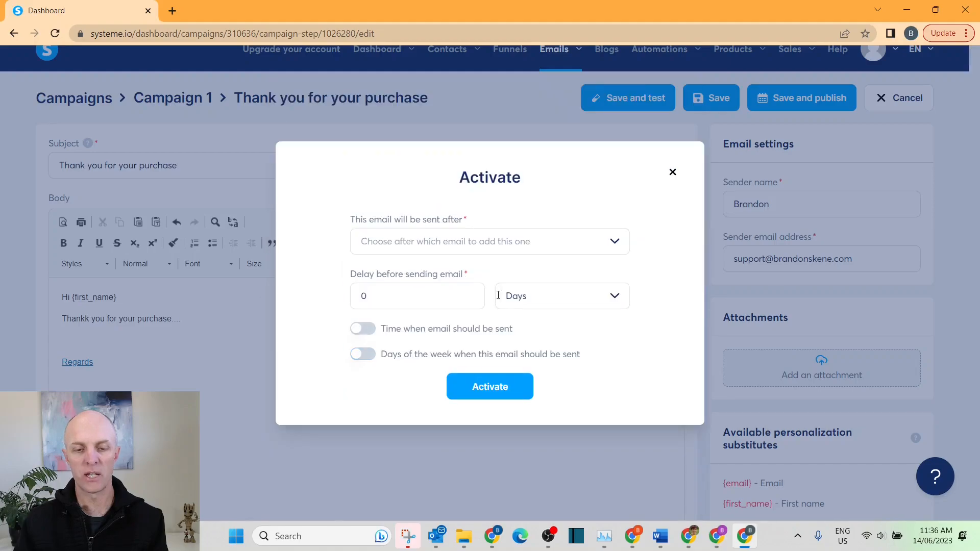
# - Activate the thank-you email with a delay of 0 days and return to the Campaign 1 email list
pyautogui.click(490, 388)
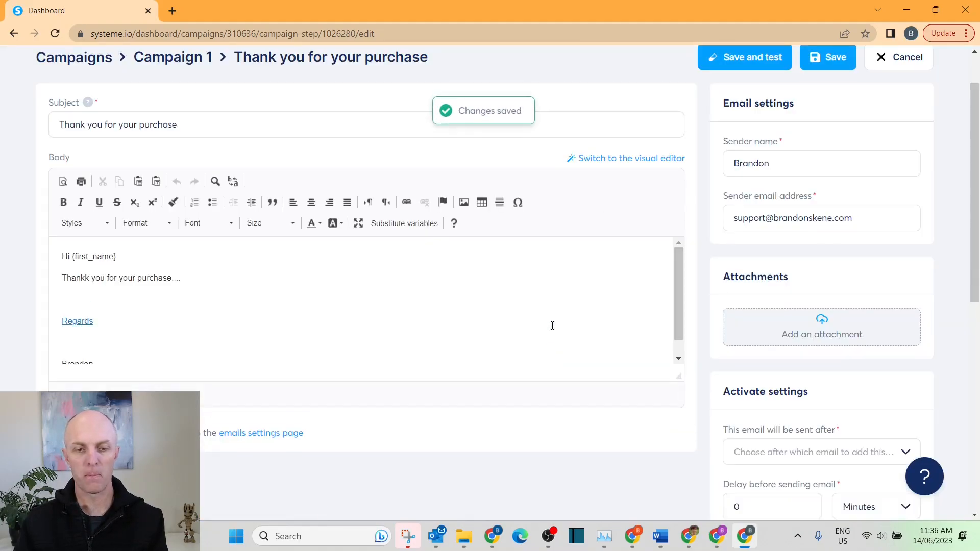
pyautogui.click(172, 57)
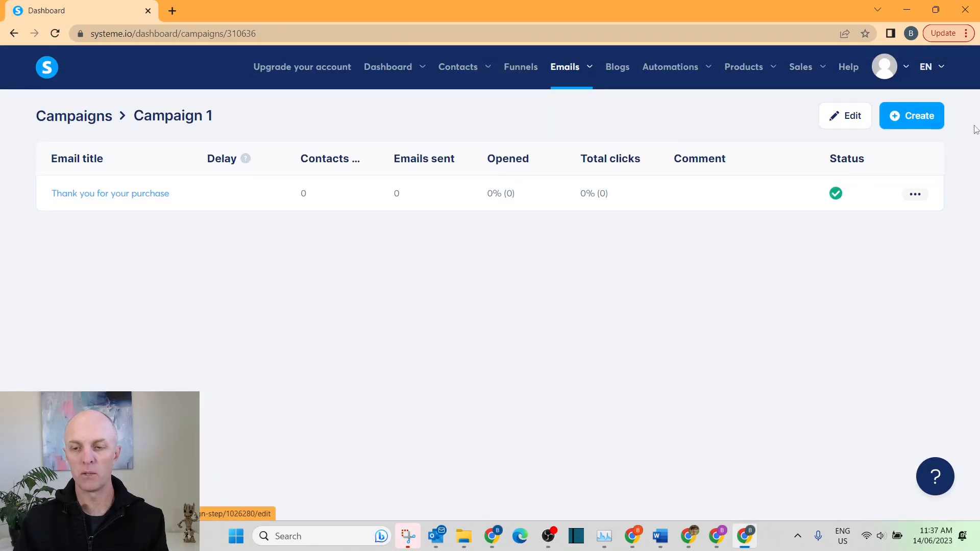
# - Create a second campaign step with the subject "Eamil #2" in the Classic editor and enter "HI" as its body
pyautogui.click(912, 116)
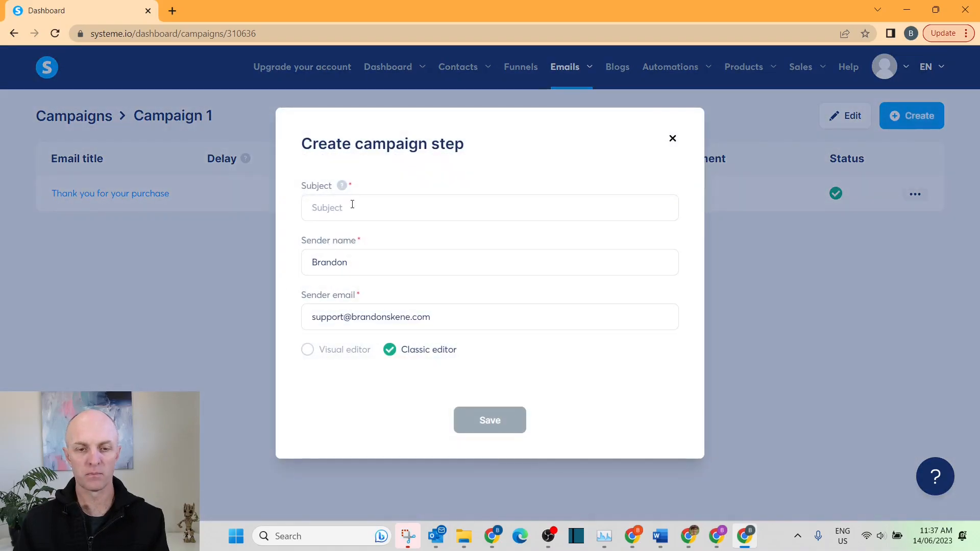
pyautogui.click(357, 210)
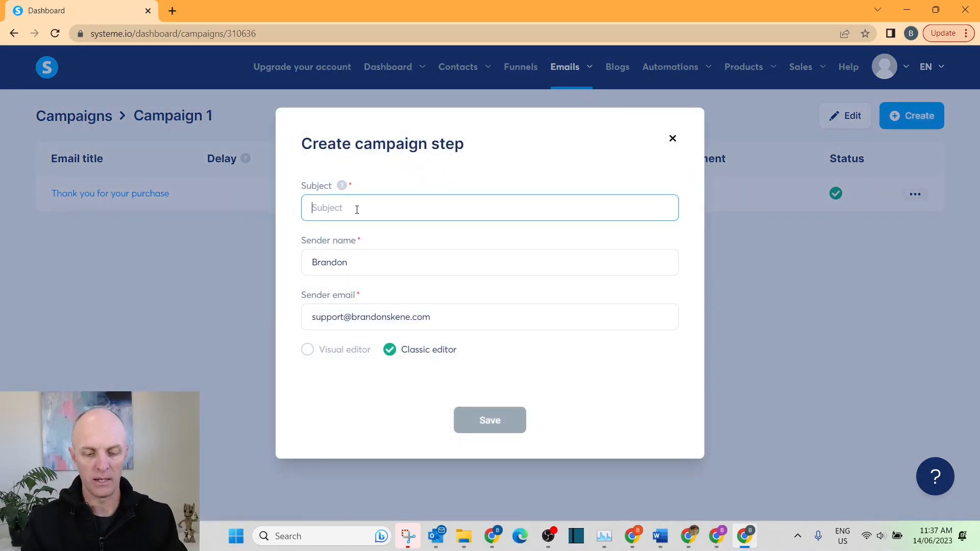
pyautogui.write('Eamil #2')
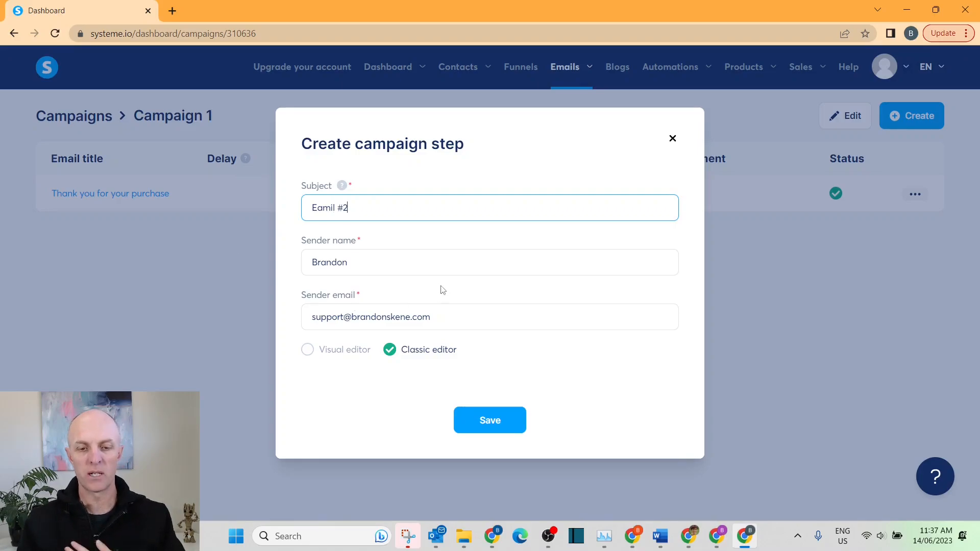
pyautogui.click(524, 420)
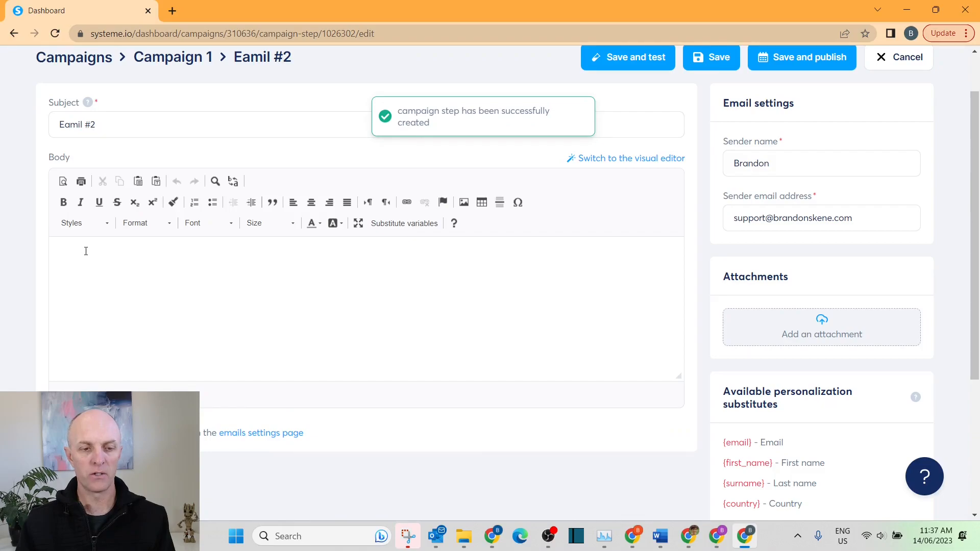
pyautogui.click(86, 250)
pyautogui.write('Hi')
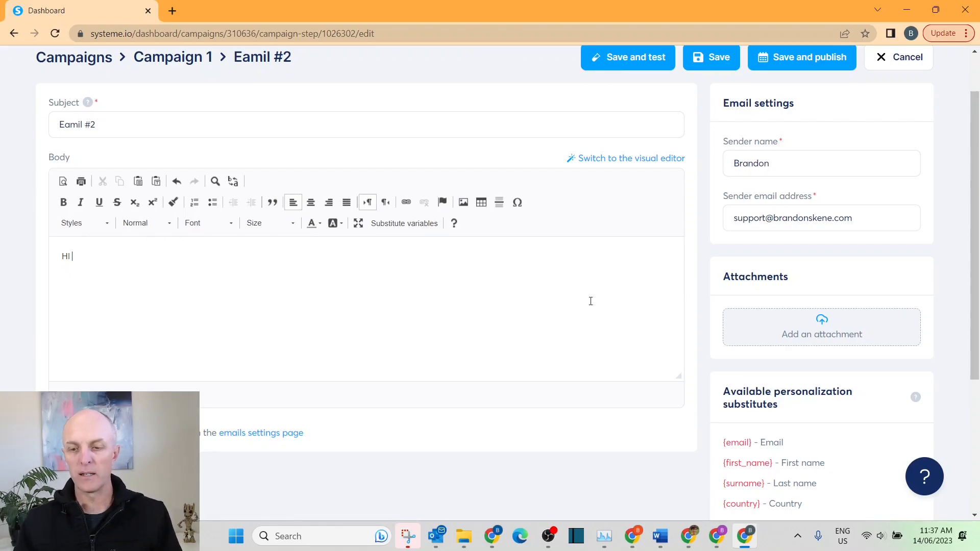
# - Start publishing the second email and set it to be sent after "Thank you for your purchase"
pyautogui.scroll(2, 587, 317)
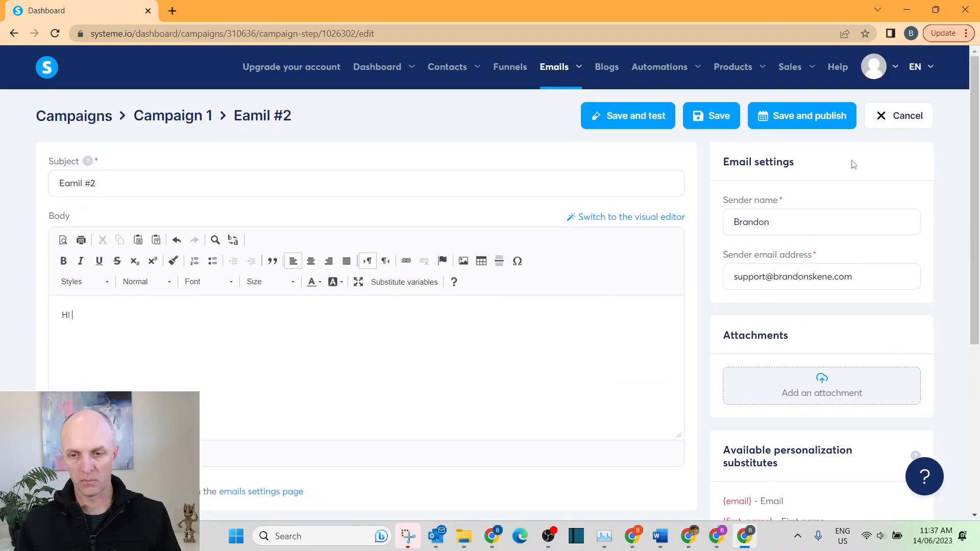
pyautogui.click(804, 116)
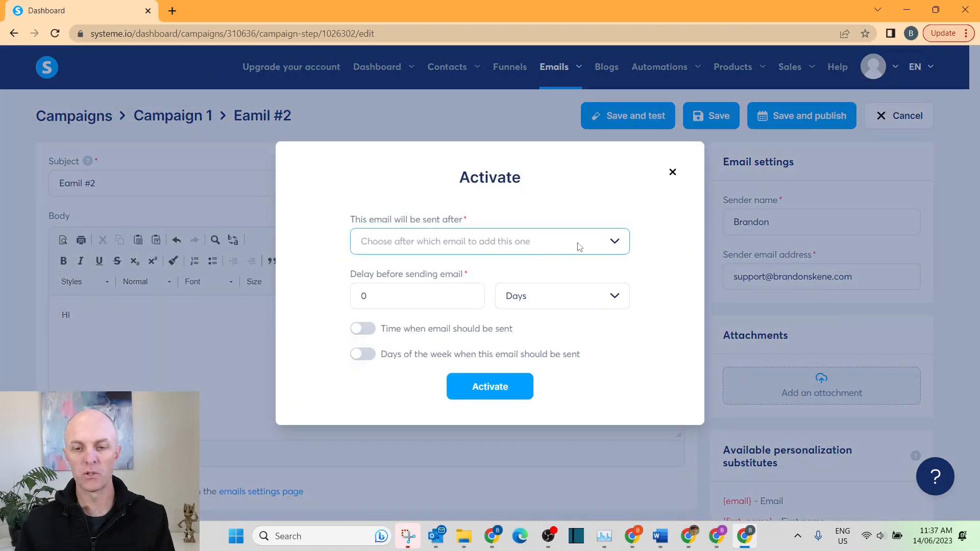
pyautogui.click(612, 245)
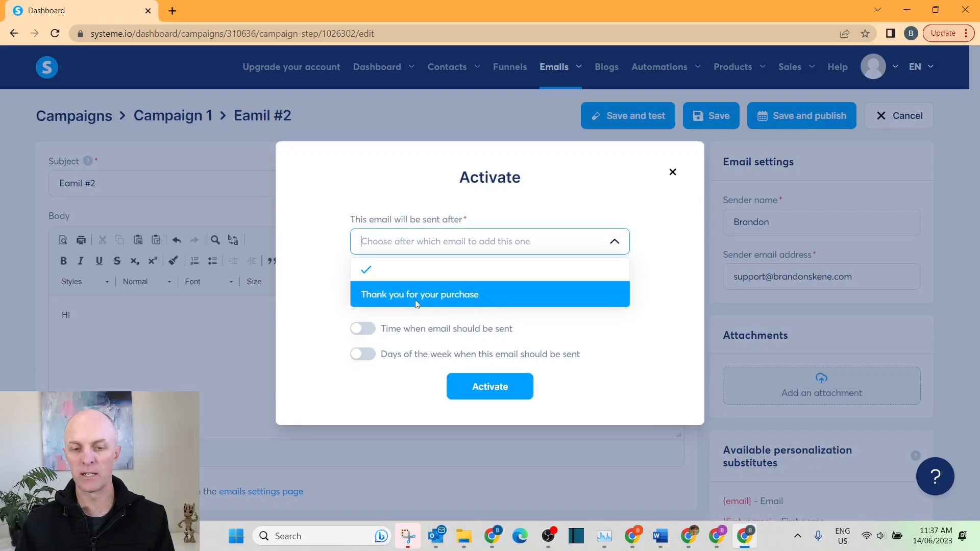
pyautogui.click(436, 297)
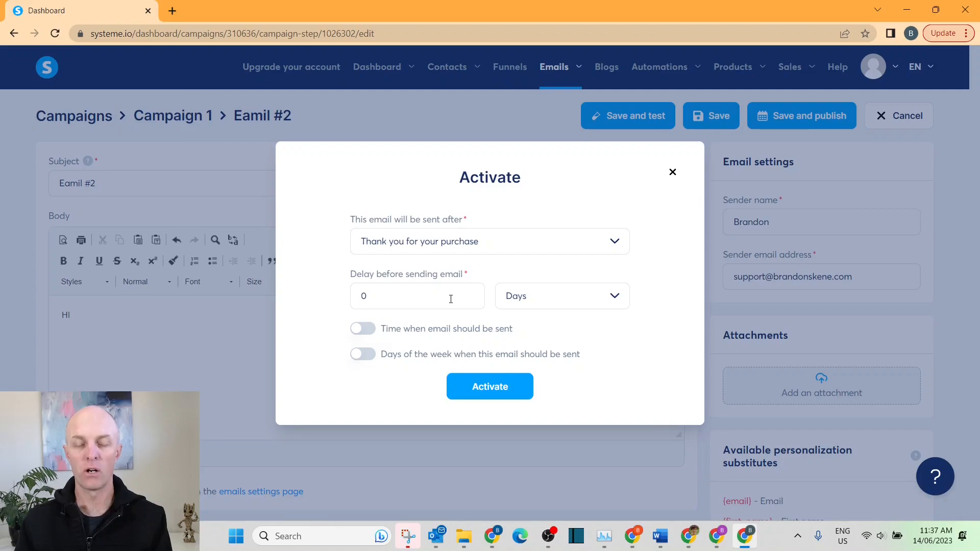
# - Activate the second email with a sending delay of 1 day and return to the Campaign 1 email list
pyautogui.click(394, 299)
pyautogui.moveTo(366, 298); pyautogui.dragTo(337, 301)
pyautogui.write('1')
pyautogui.click(566, 290)
pyautogui.click(616, 301)
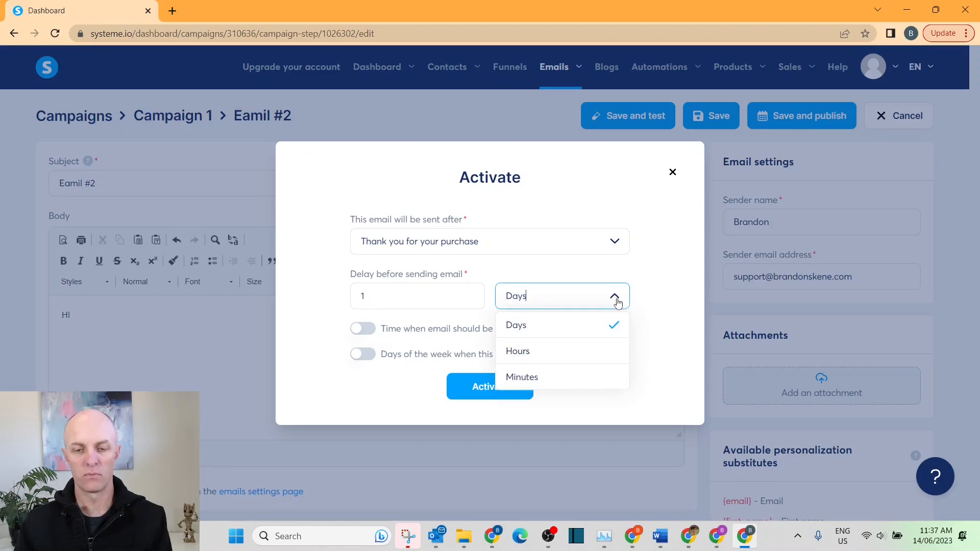
pyautogui.click(617, 302)
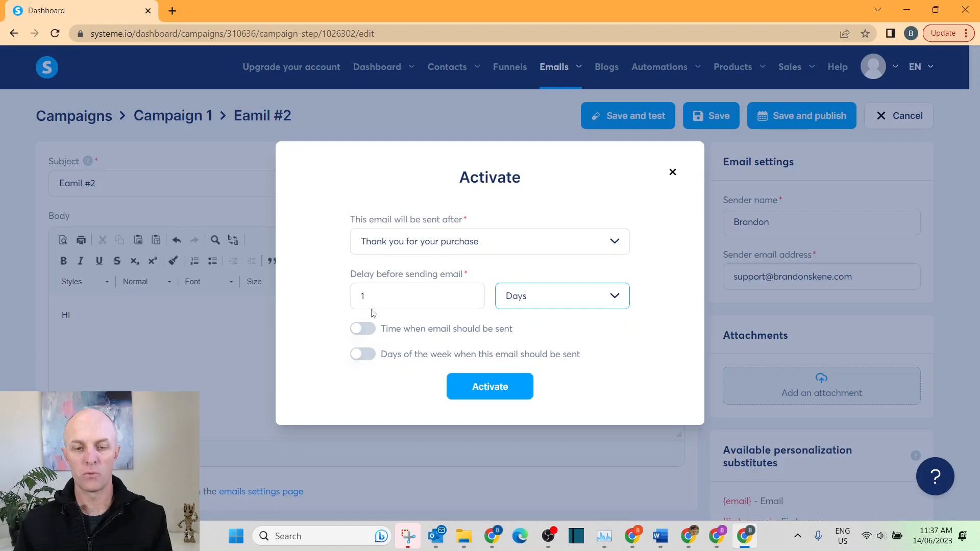
pyautogui.click(495, 388)
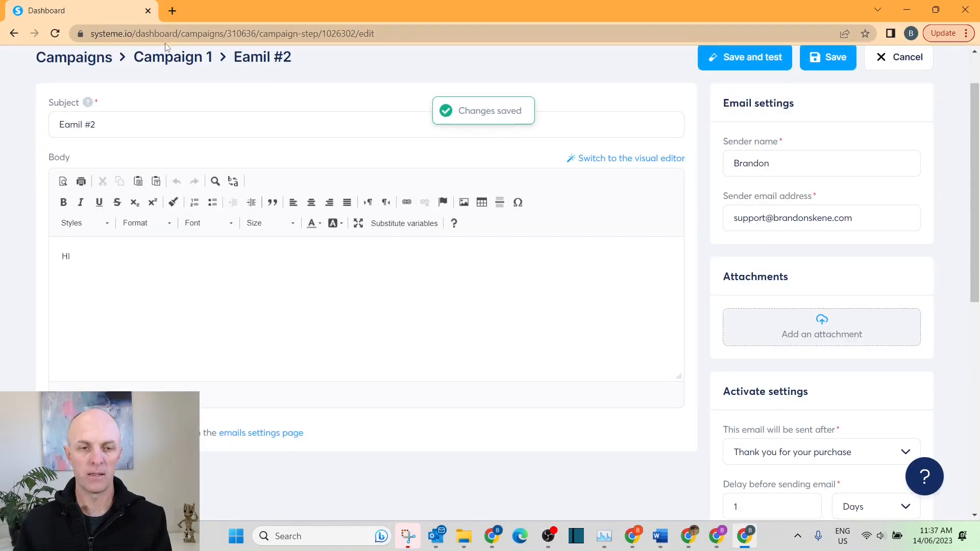
pyautogui.click(176, 59)
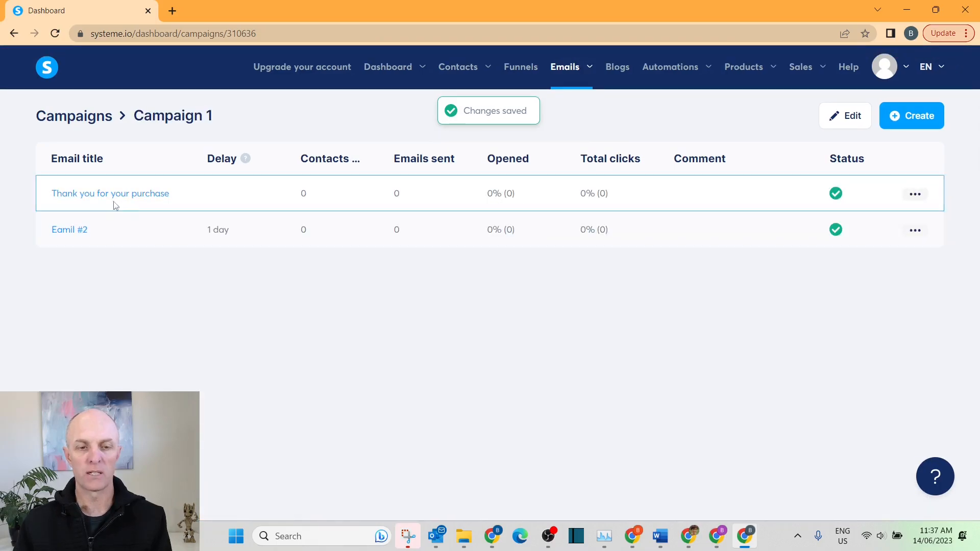